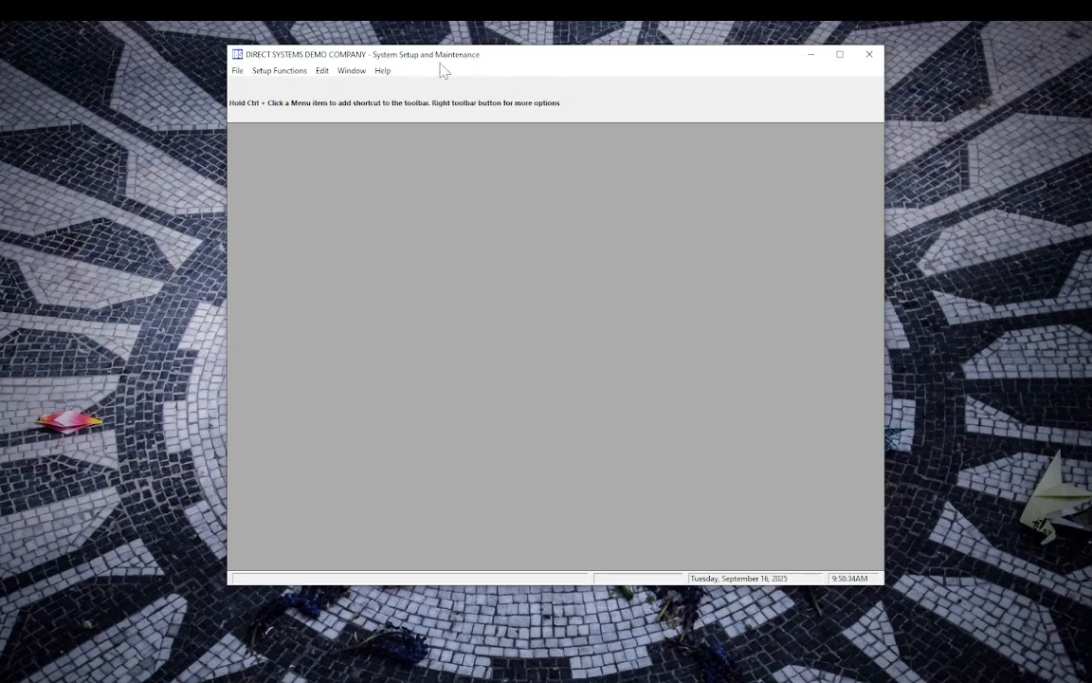
- Open the all-modules password record of user ID PS in DIRECT SYSTEMS DEMO COMPANY for editing
{"action": "left_click", "coordinate": [277, 76]}
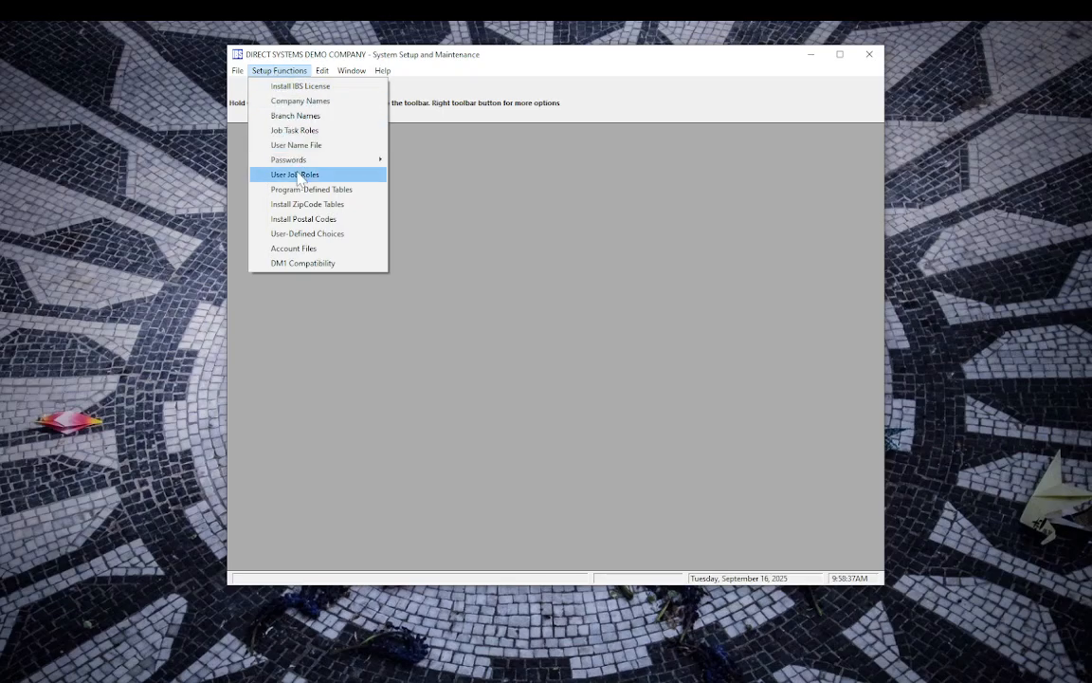
{"action": "mouse_move", "coordinate": [296, 168]}
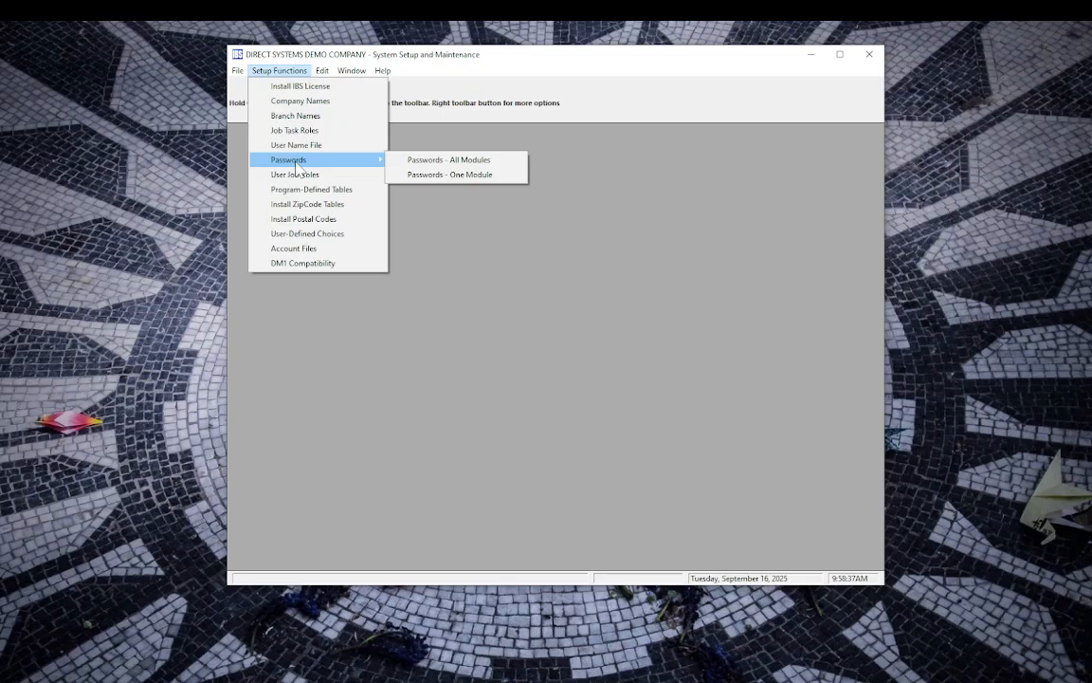
{"action": "left_click", "coordinate": [428, 164]}
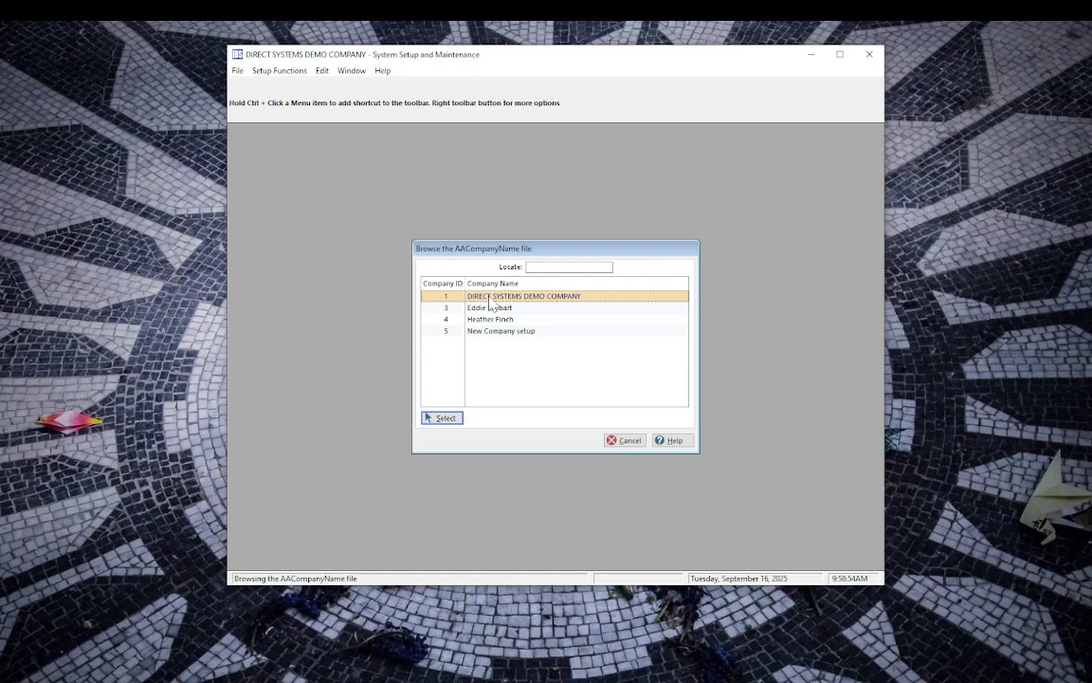
{"action": "left_click", "coordinate": [450, 421]}
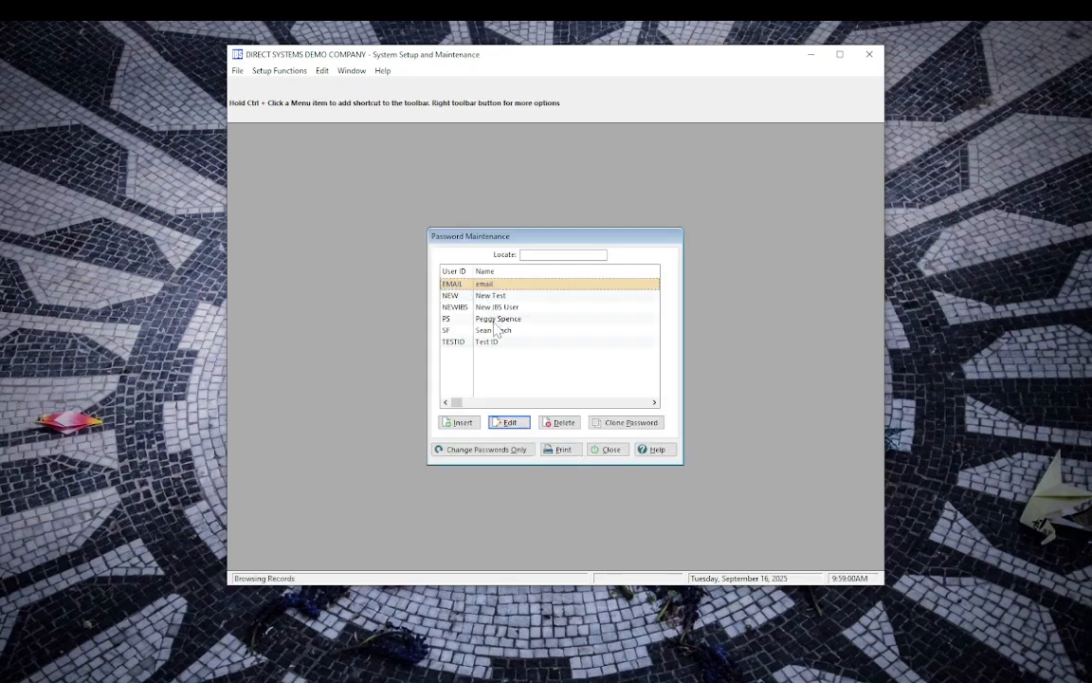
{"action": "left_click", "coordinate": [495, 322]}
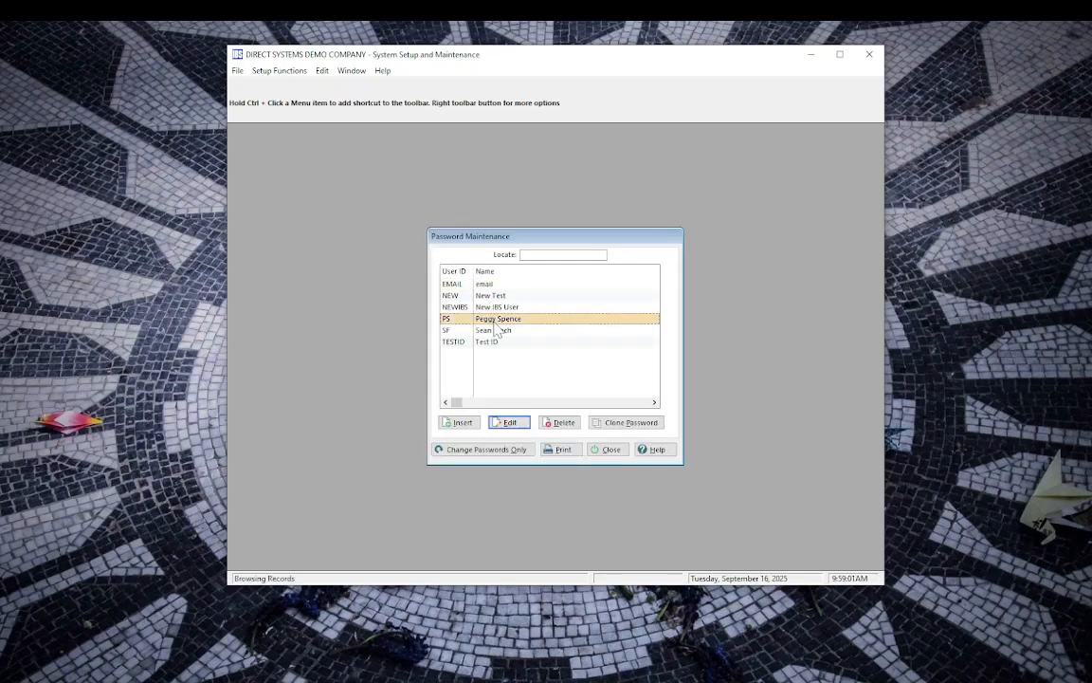
{"action": "left_click", "coordinate": [494, 424]}
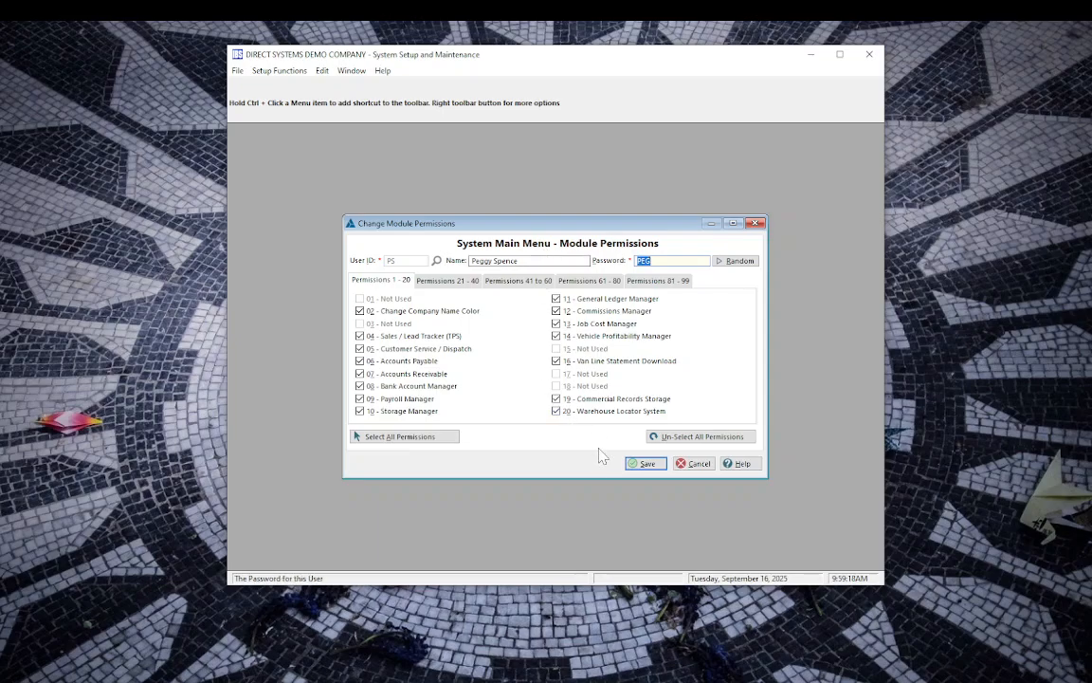
- Review the user's System Main Menu and Customer Service / Dispatch permissions, saving each screen, cancel at Accounts Payable, and close Password Maintenance
{"action": "left_click", "coordinate": [643, 464]}
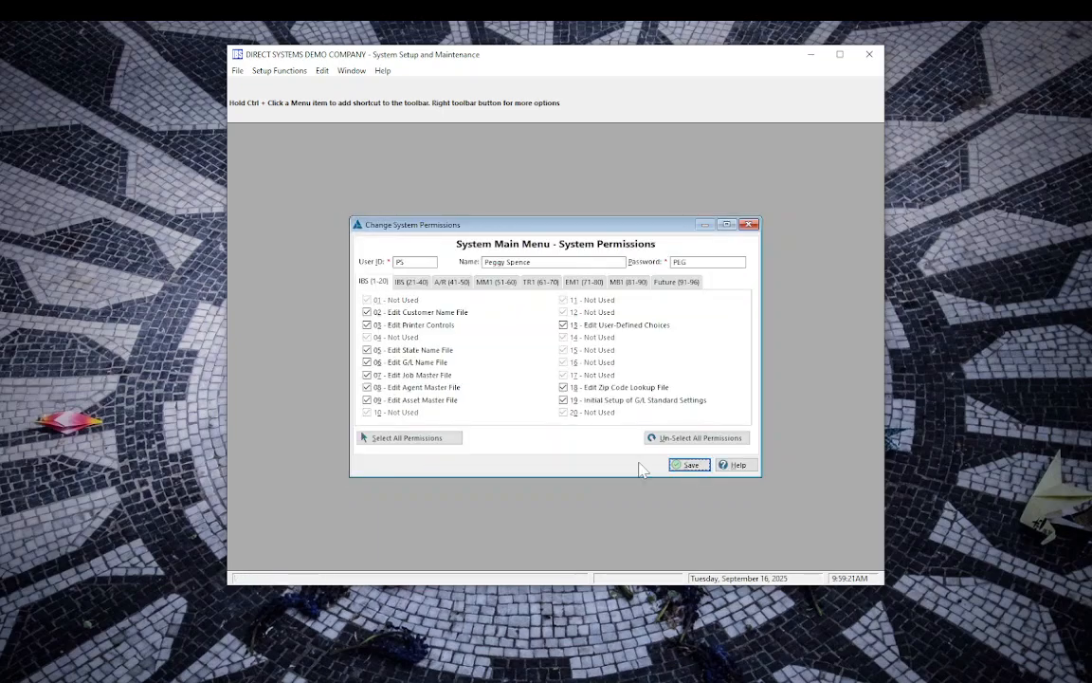
{"action": "left_click", "coordinate": [690, 464]}
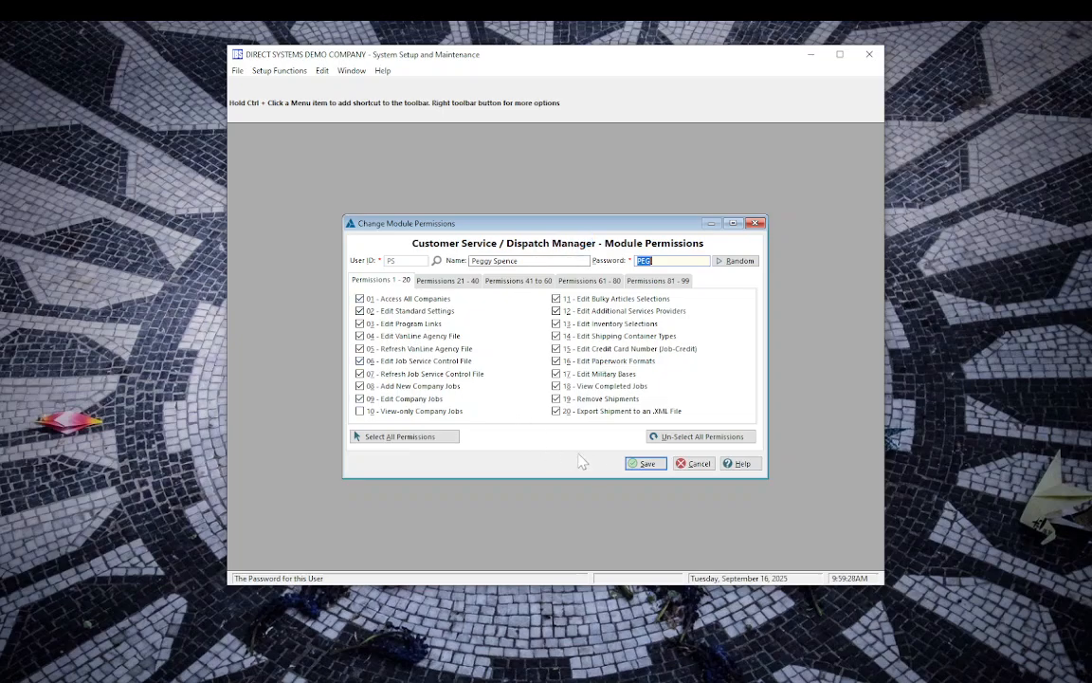
{"action": "left_click", "coordinate": [641, 462]}
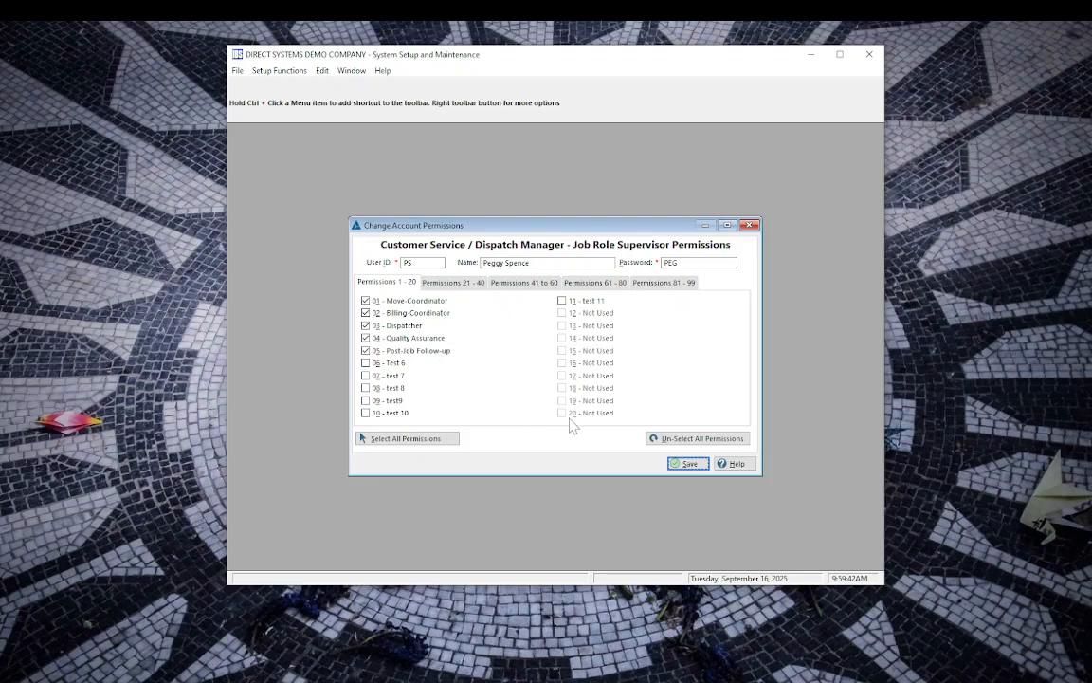
{"action": "left_click", "coordinate": [684, 464]}
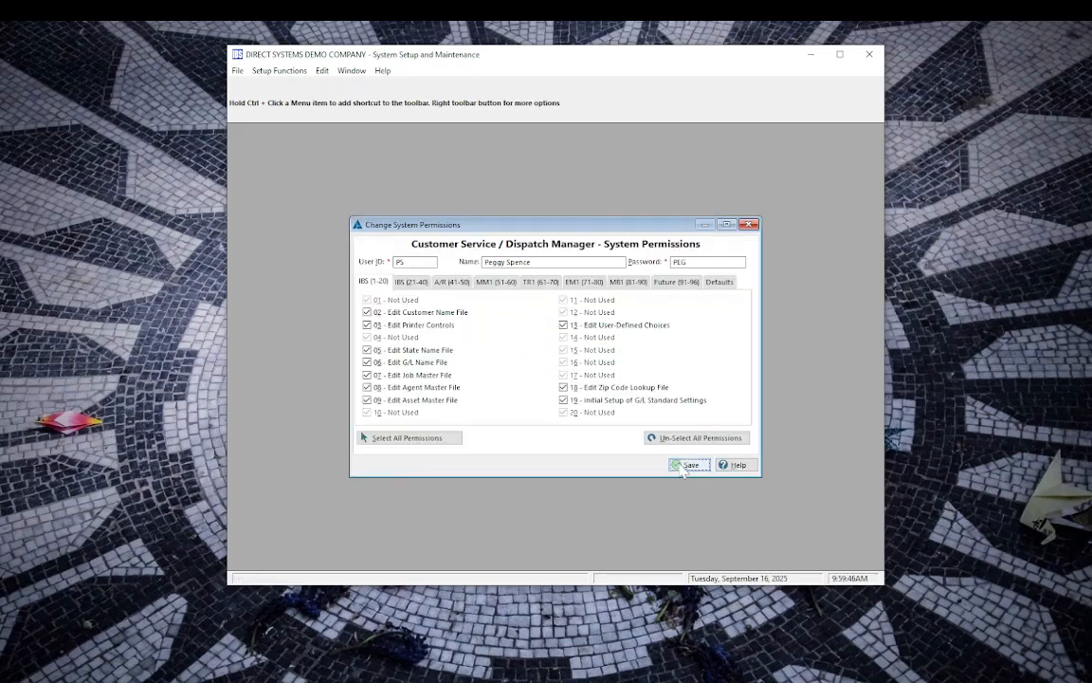
{"action": "left_click", "coordinate": [685, 465]}
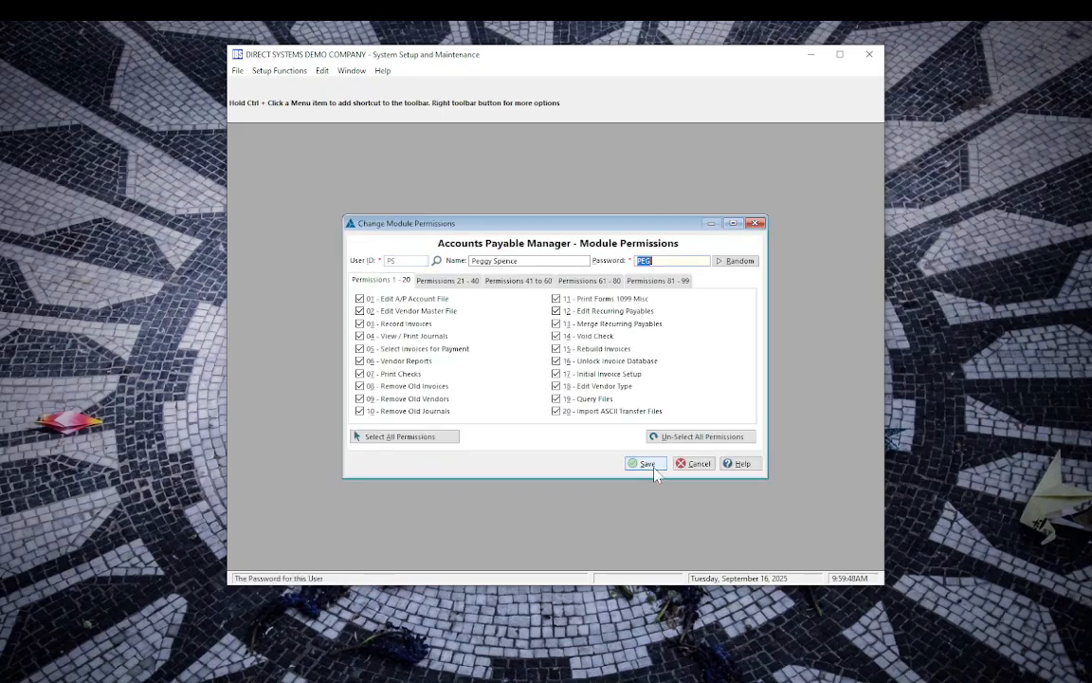
{"action": "left_click", "coordinate": [693, 463]}
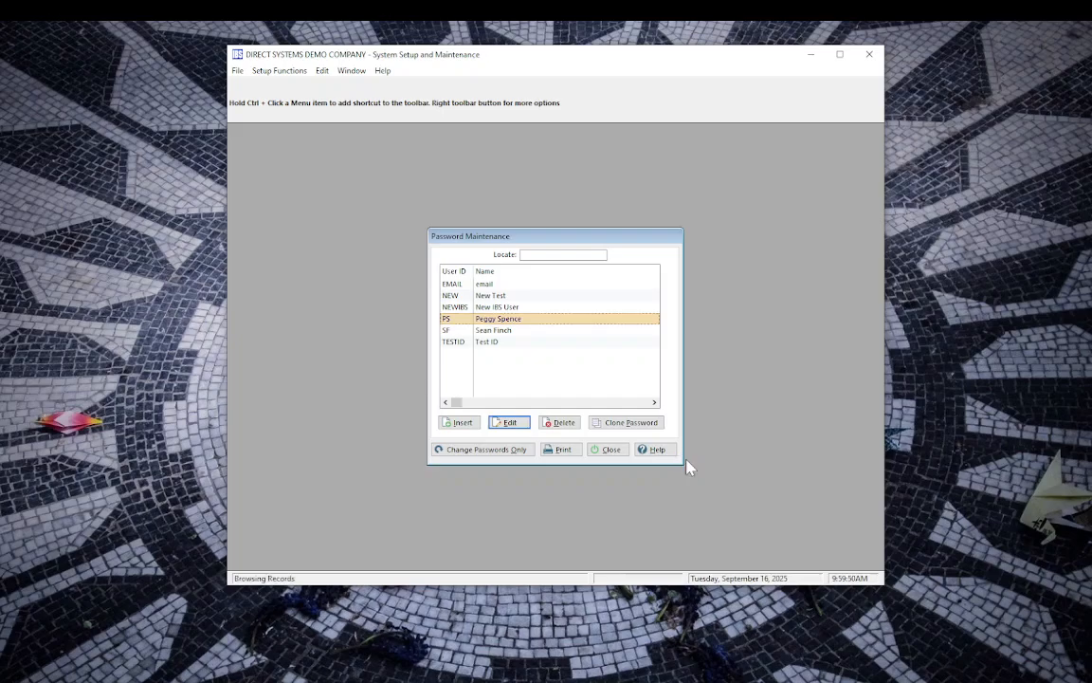
{"action": "left_click", "coordinate": [609, 450]}
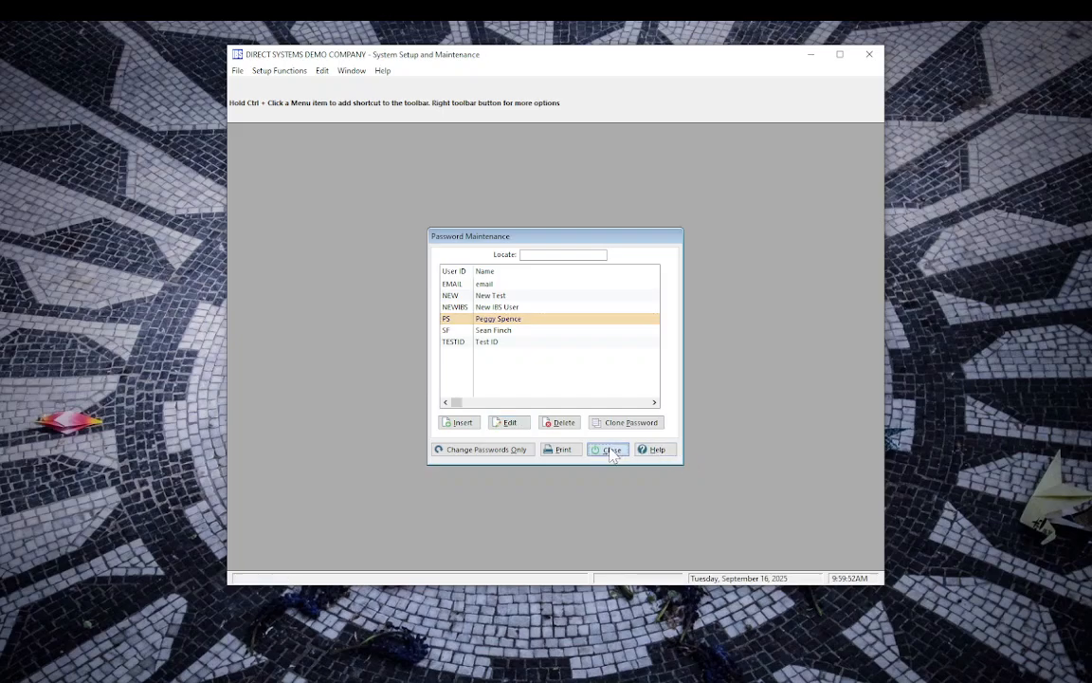
- Open User Job Roles for DIRECT SYSTEMS DEMO COMPANY and refresh the user list from passwords
{"action": "left_click", "coordinate": [284, 72]}
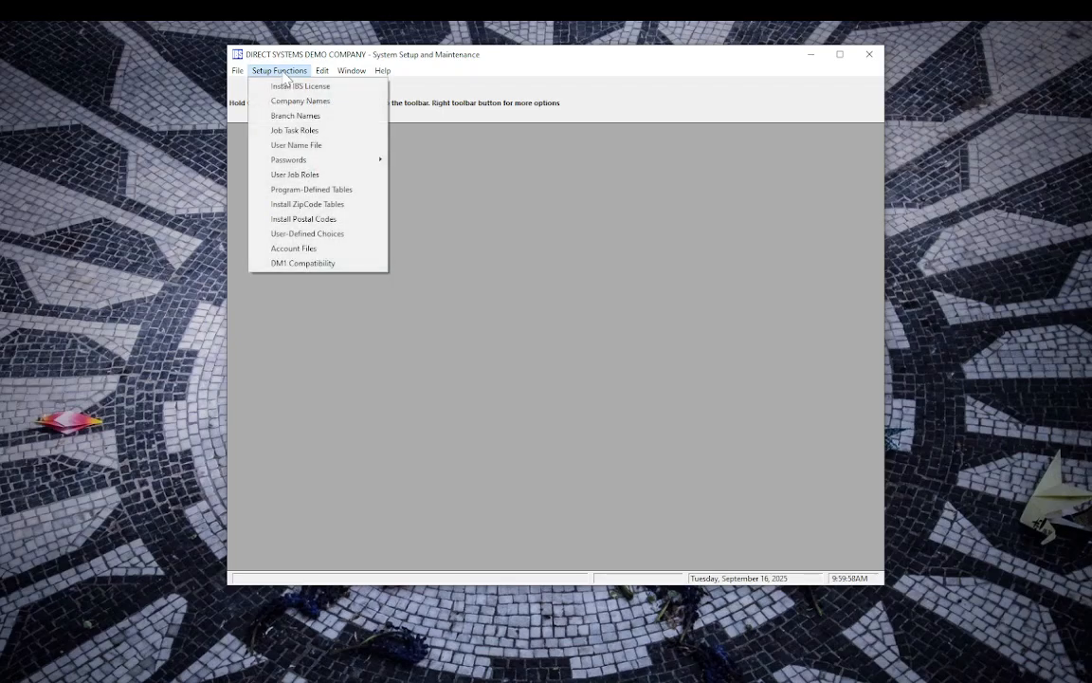
{"action": "left_click", "coordinate": [286, 176]}
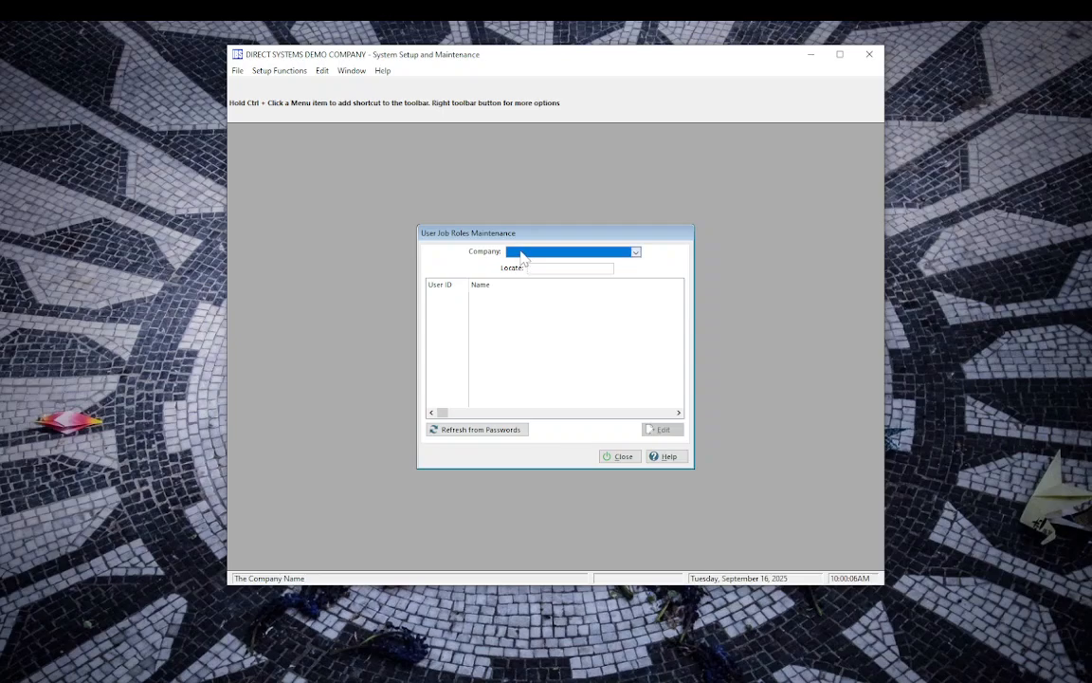
{"action": "left_click", "coordinate": [521, 254]}
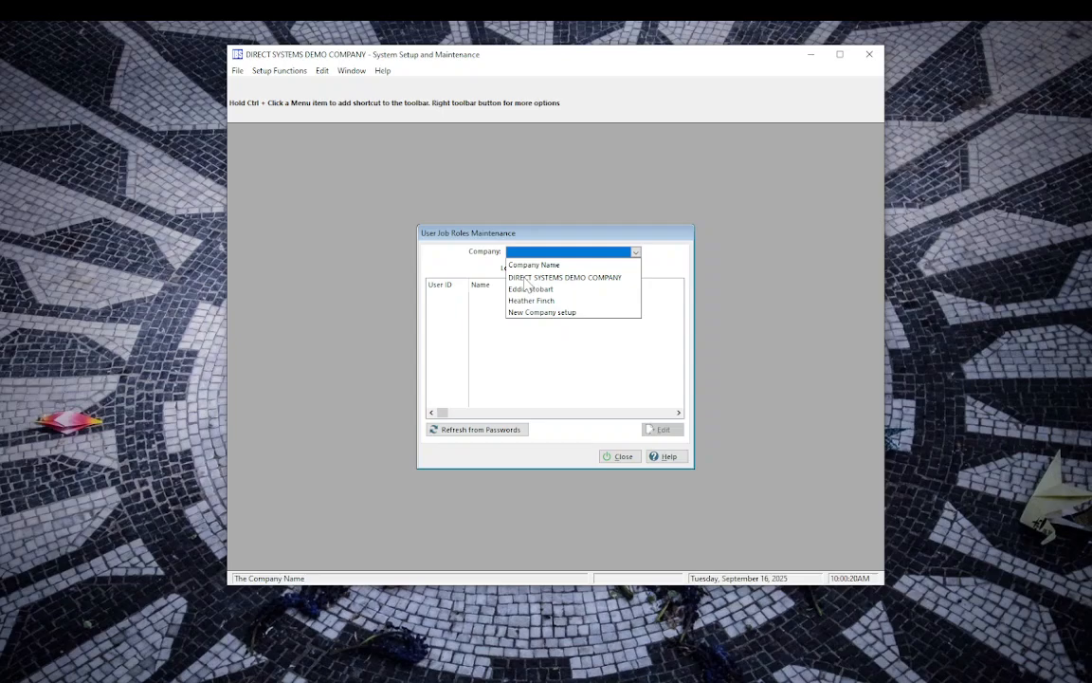
{"action": "left_click", "coordinate": [524, 277]}
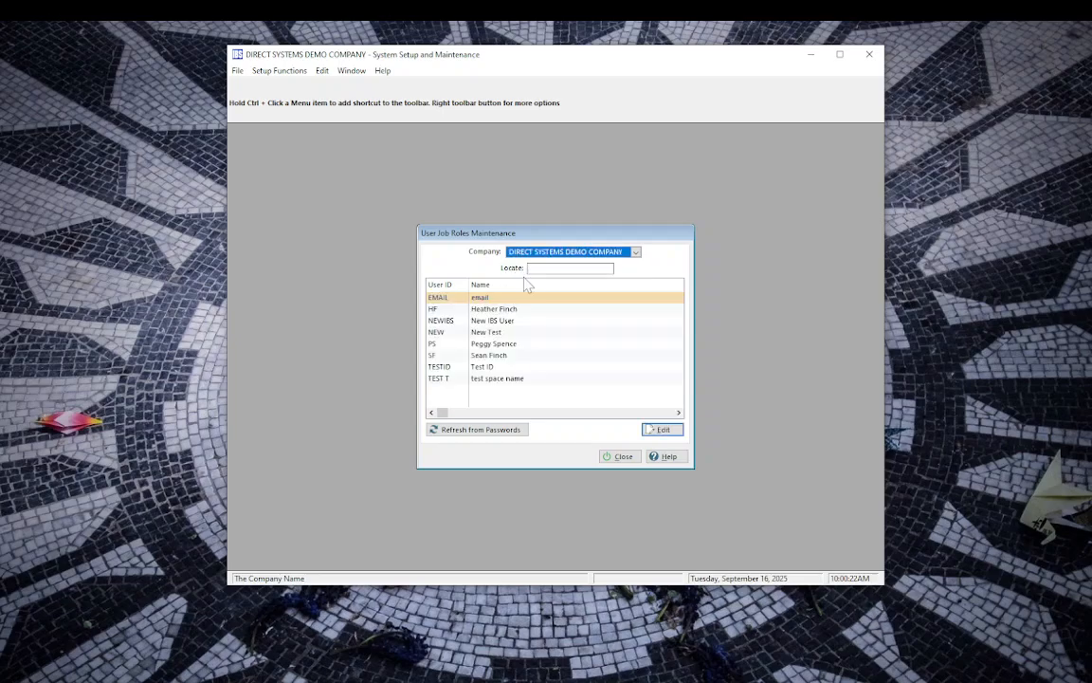
{"action": "left_click", "coordinate": [493, 346]}
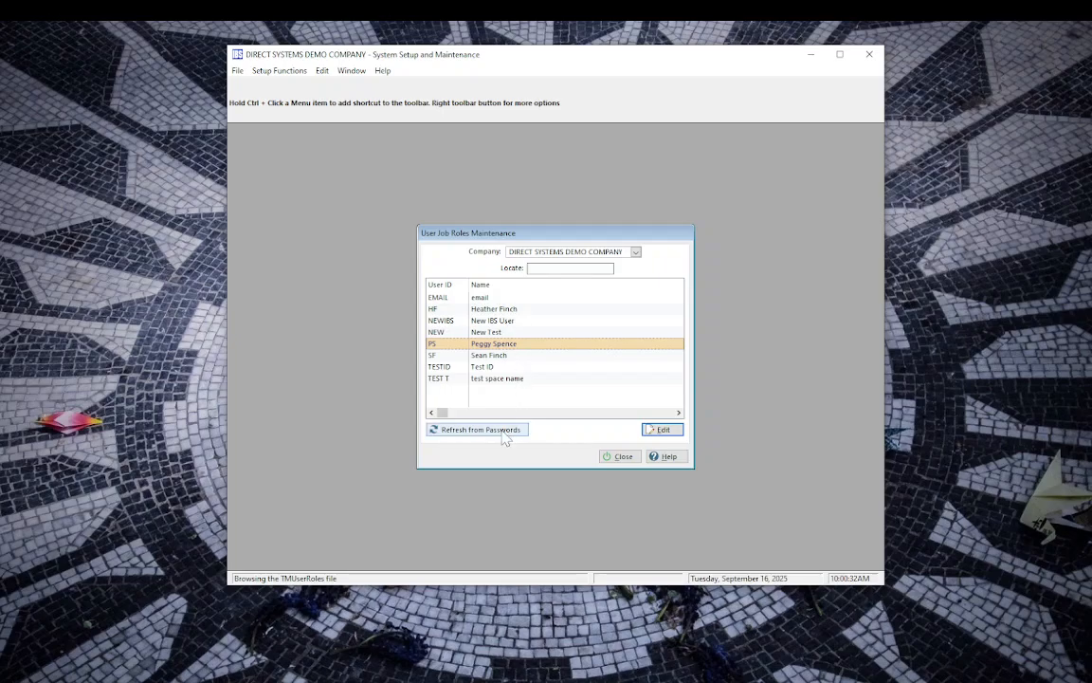
{"action": "left_click", "coordinate": [457, 433]}
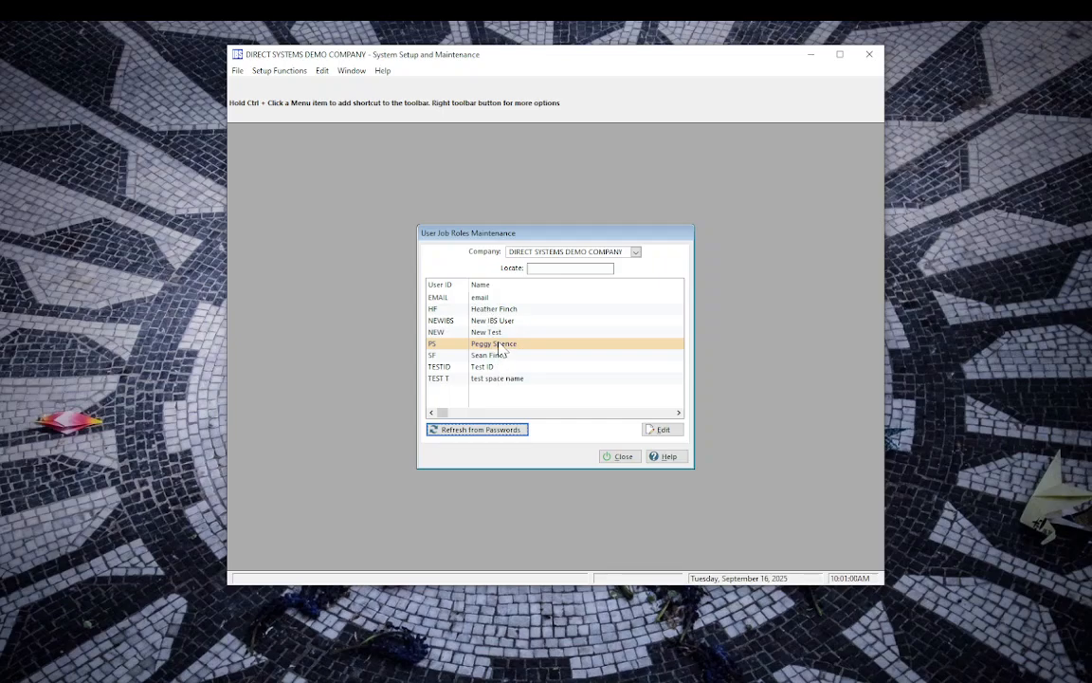
- Assign the 01 - Move-Coordinator role to user ID PS and save the role changes
{"action": "left_click", "coordinate": [503, 348]}
{"action": "left_click", "coordinate": [663, 429]}
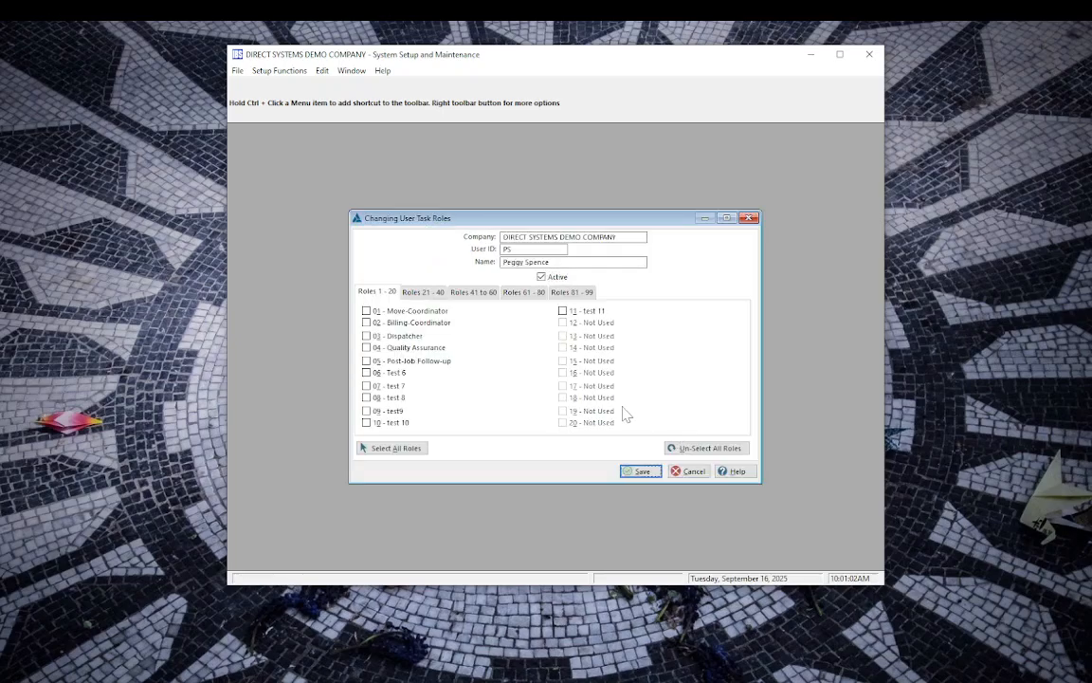
{"action": "left_click", "coordinate": [366, 311]}
{"action": "left_click", "coordinate": [640, 471]}
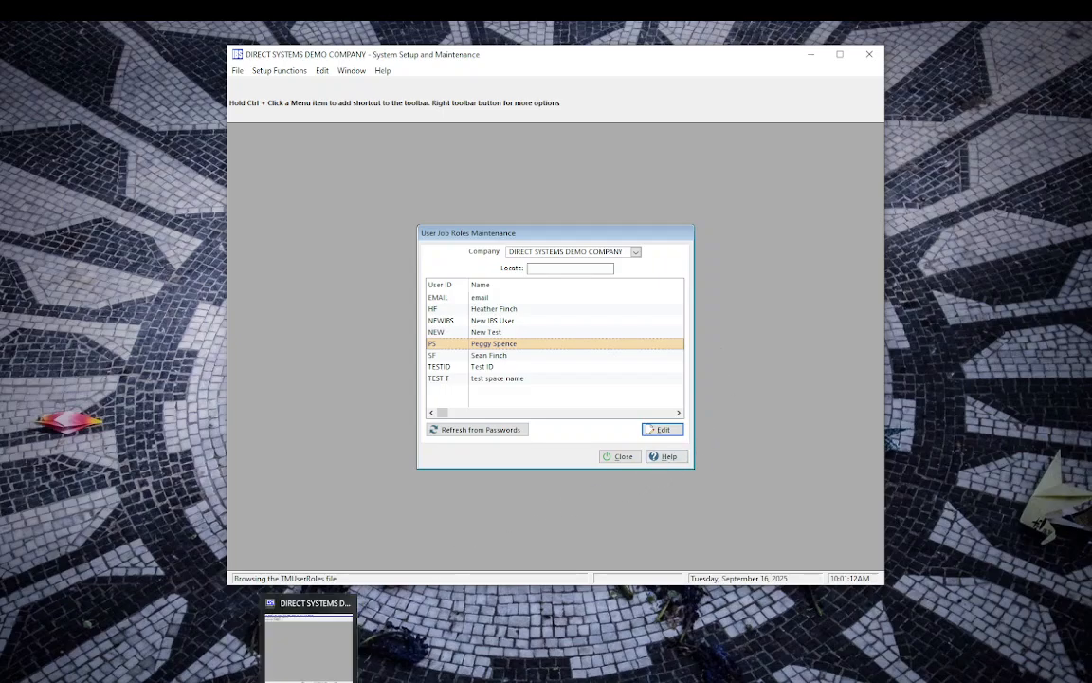
- Switch to Customer Service / Dispatch Manager, start a new company job and check the available move coordinators
{"action": "left_click", "coordinate": [310, 671]}
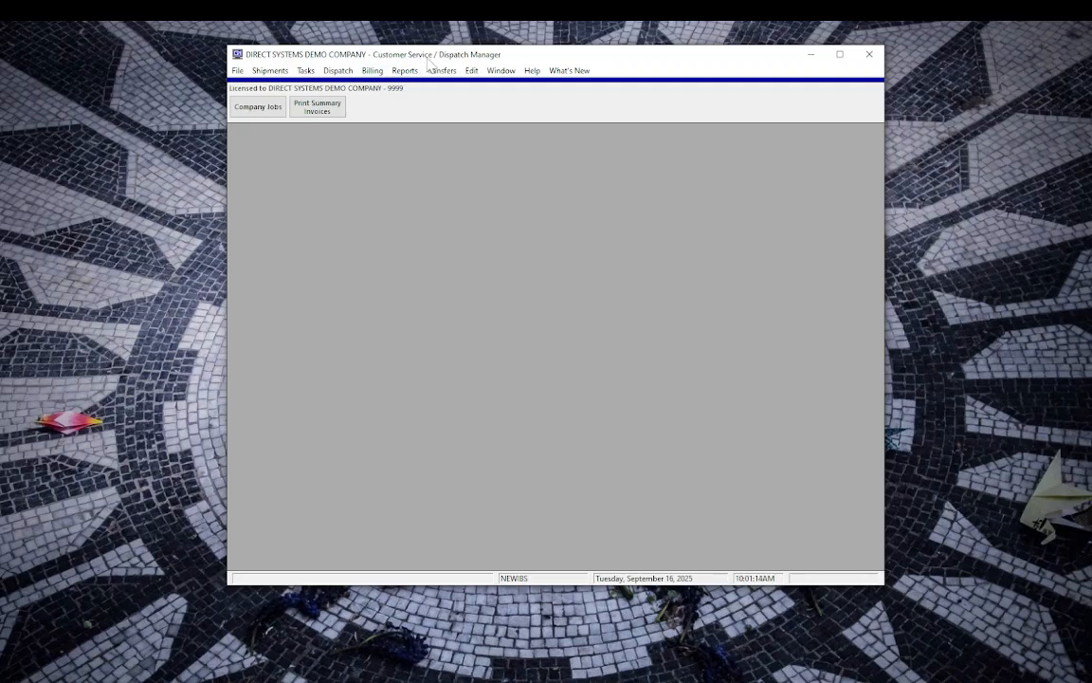
{"action": "left_click", "coordinate": [267, 70]}
{"action": "left_click", "coordinate": [280, 88]}
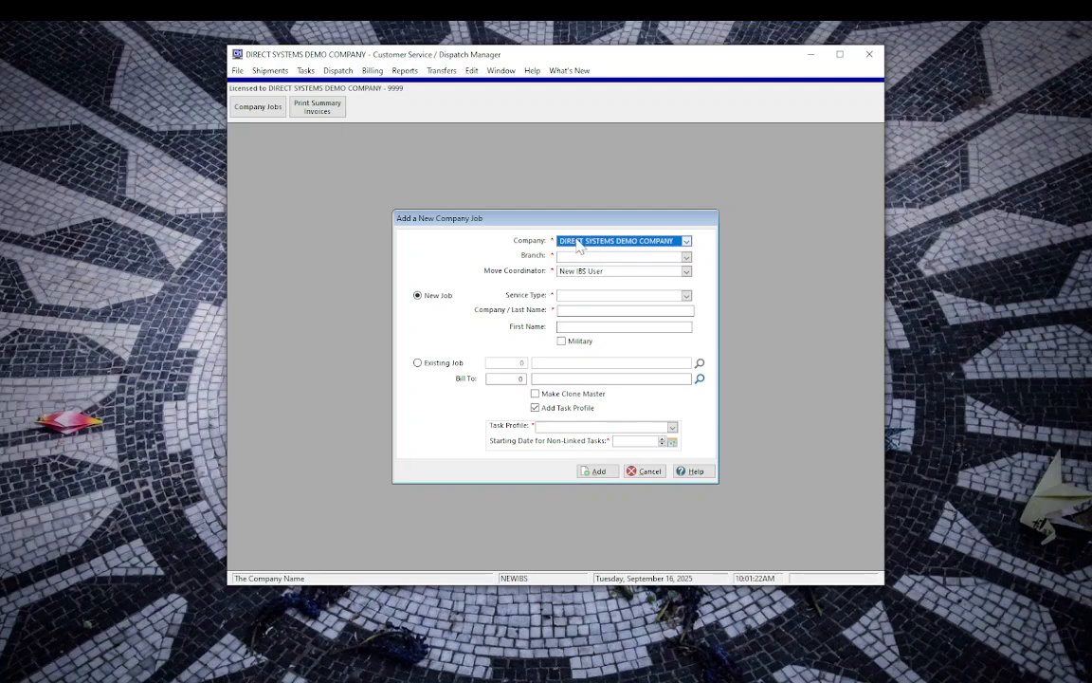
{"action": "left_click", "coordinate": [580, 271]}
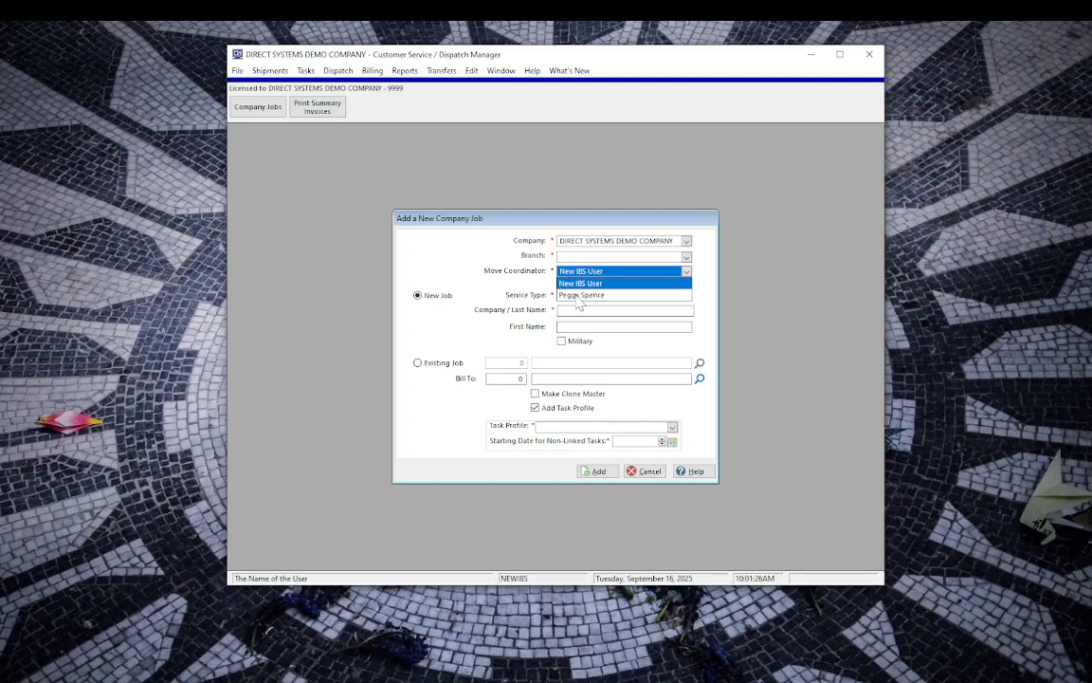
{"action": "left_click", "coordinate": [517, 254]}
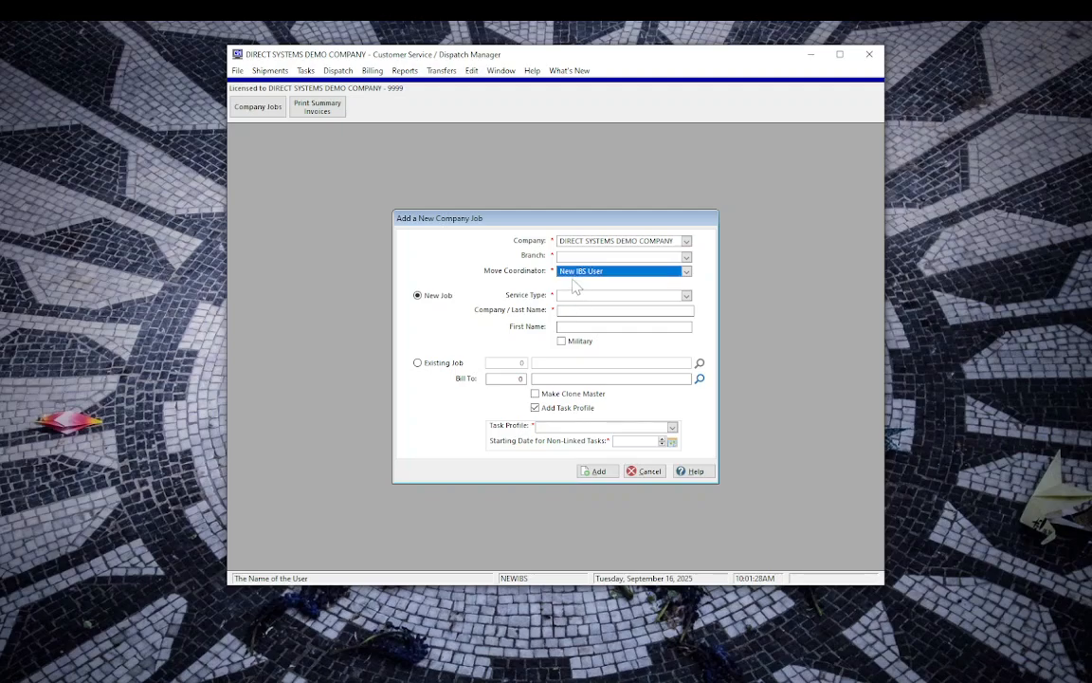
- Switch the new job to the fourth listed company and check its available move coordinators
{"action": "left_click", "coordinate": [574, 241]}
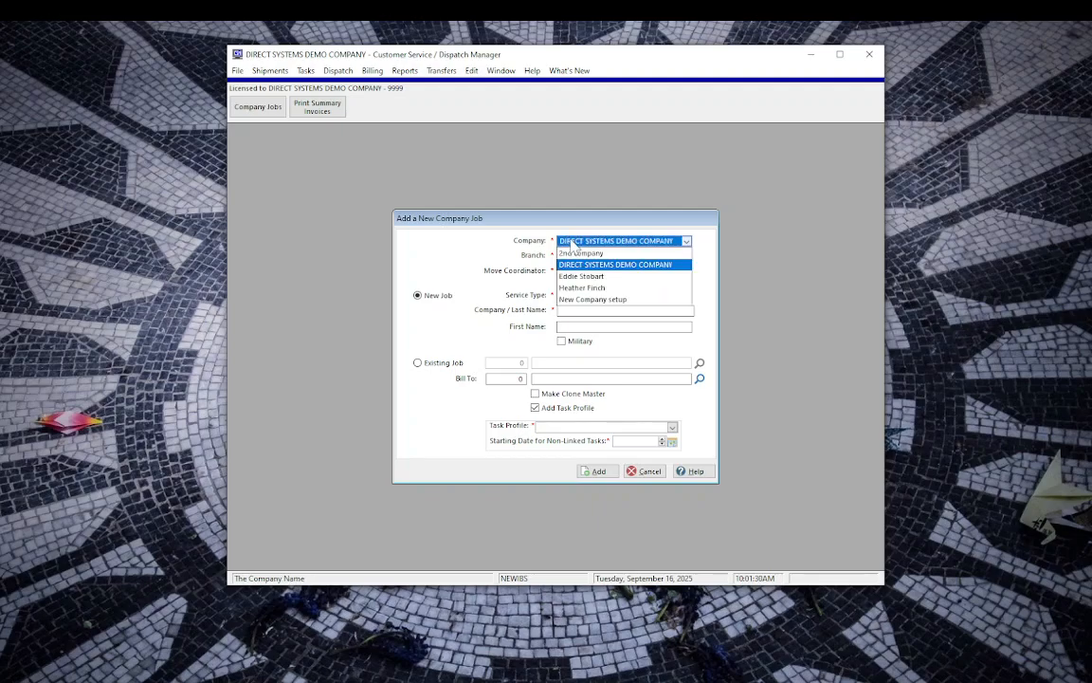
{"action": "left_click", "coordinate": [580, 287]}
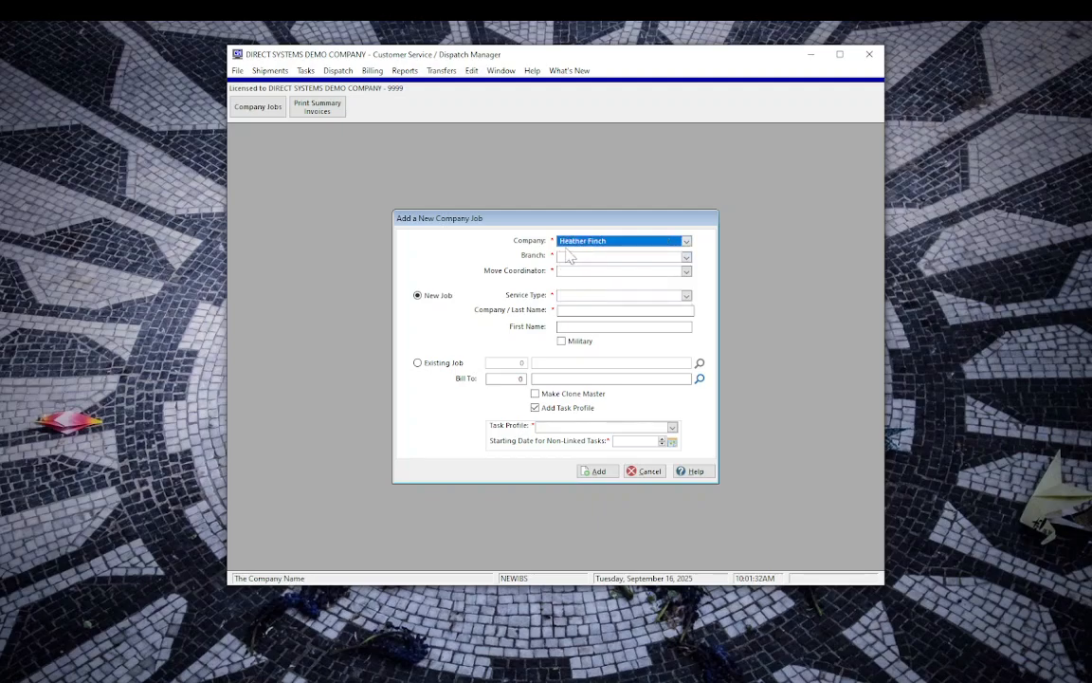
{"action": "left_click", "coordinate": [569, 272]}
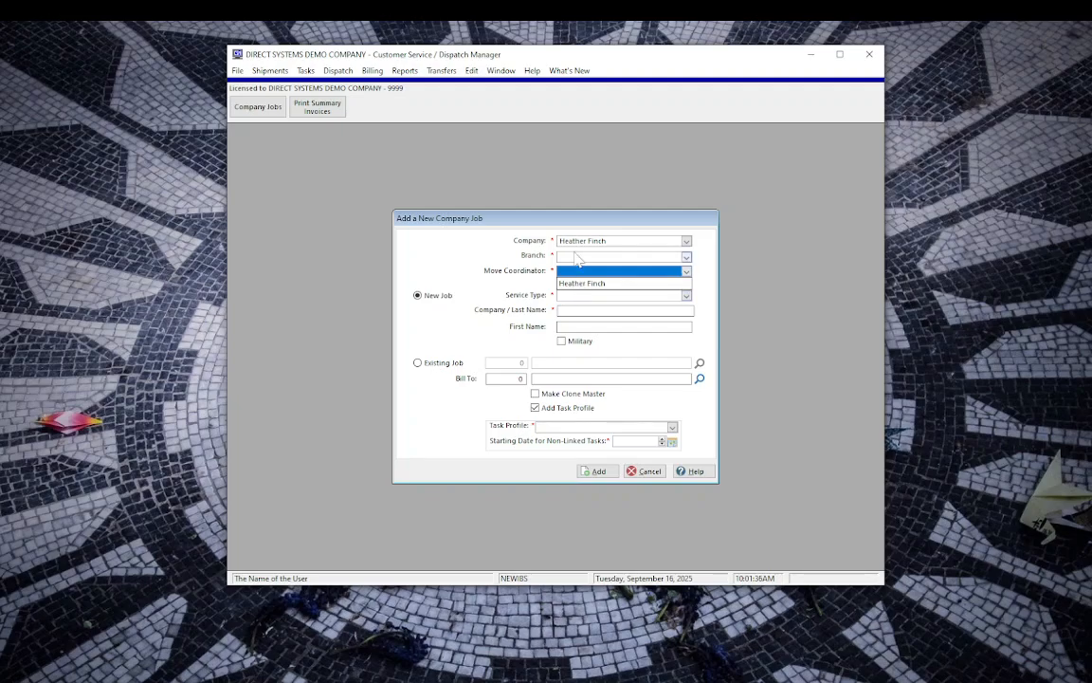
- Set the new job's company back to DIRECT SYSTEMS DEMO COMPANY and list its move coordinators again
{"action": "left_click", "coordinate": [573, 243]}
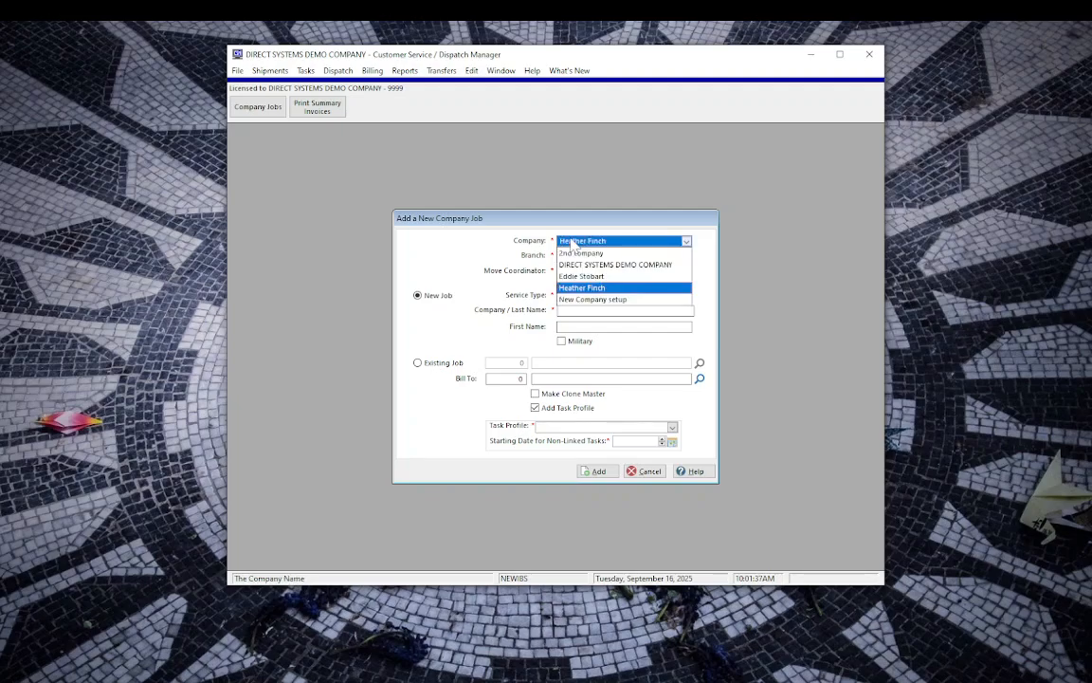
{"action": "left_click", "coordinate": [575, 264]}
{"action": "left_click", "coordinate": [580, 271]}
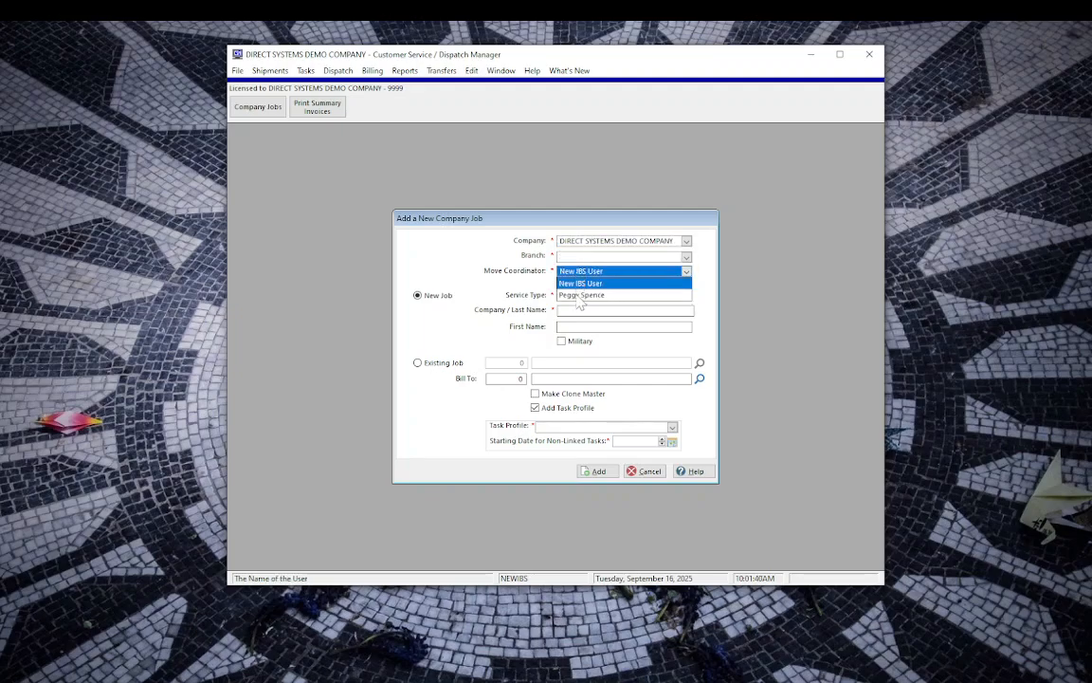